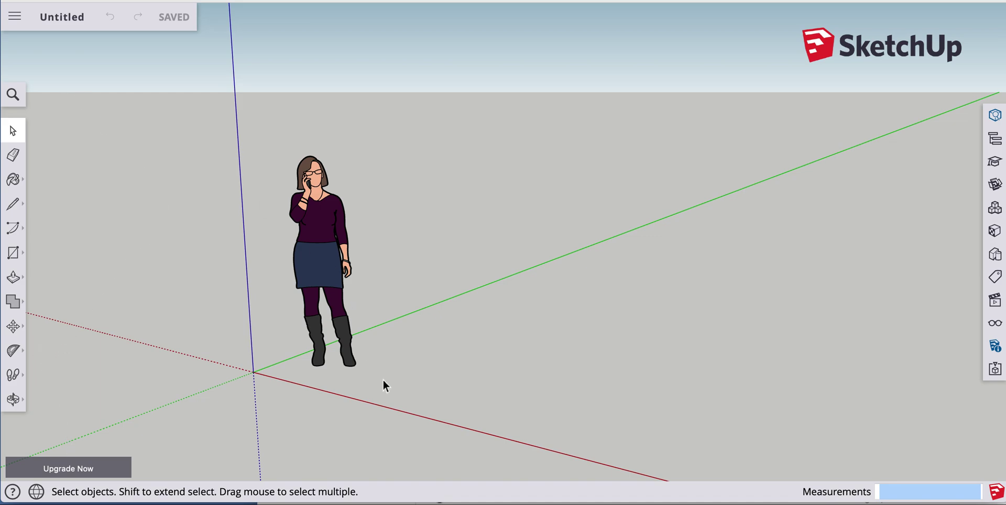
Step: Select the default standing person figure and delete it, leaving only the axes
left_click(322, 269)
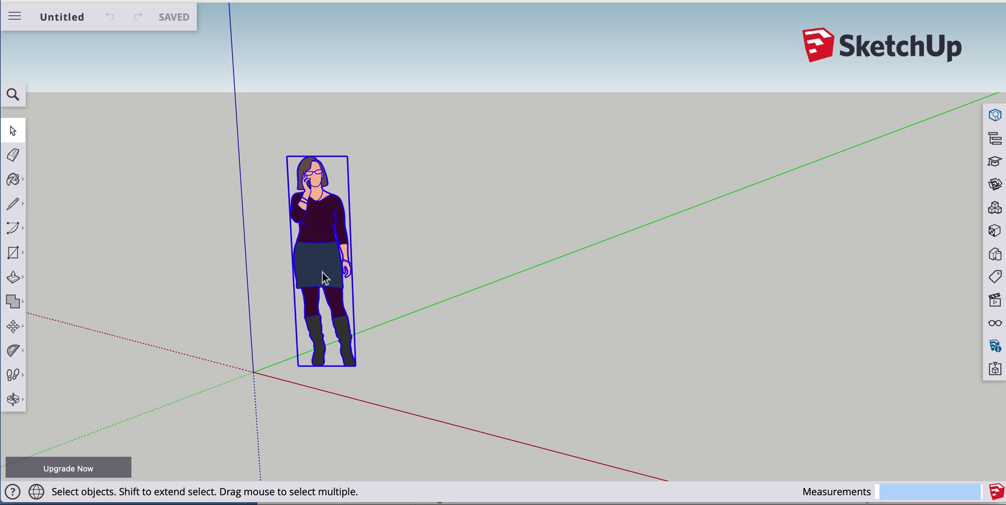
key("Delete")
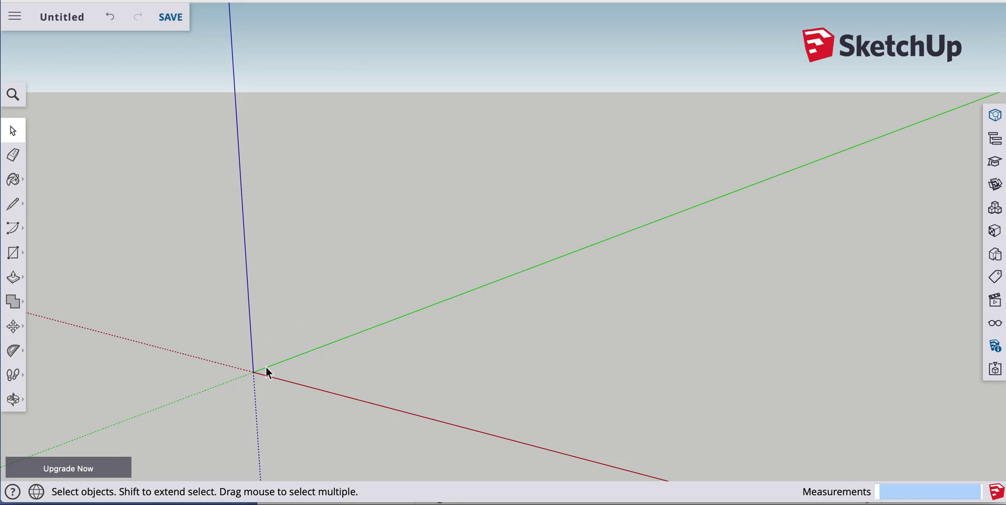
Step: Pan and orbit the view until the red-green-blue axes origin sits mid-canvas
key("h")
left_click_drag(266, 368, 524, 382)
key("o")
key("h")
left_click_drag(651, 382, 431, 244)
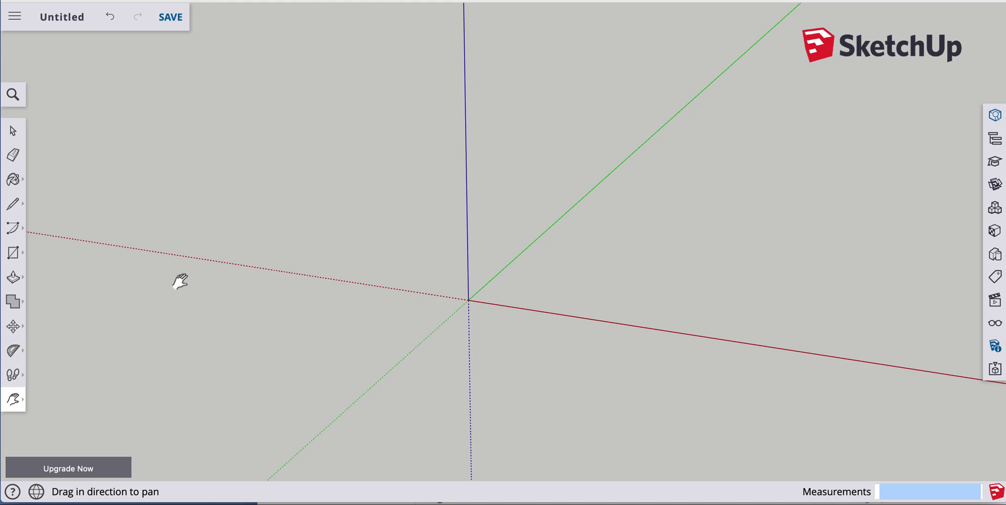
Step: Pick the Line tool, start a trial line at the origin, then cancel it
left_click(20, 207)
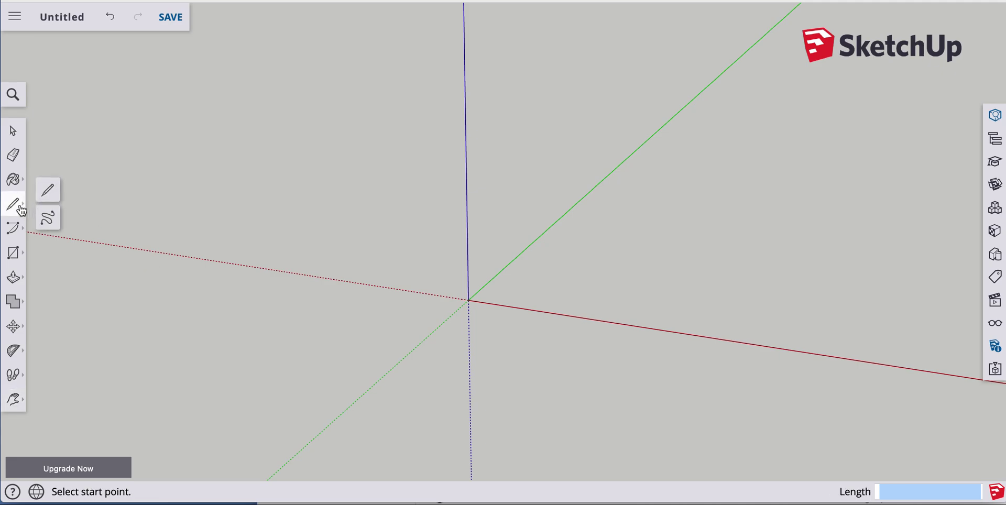
left_click(469, 300)
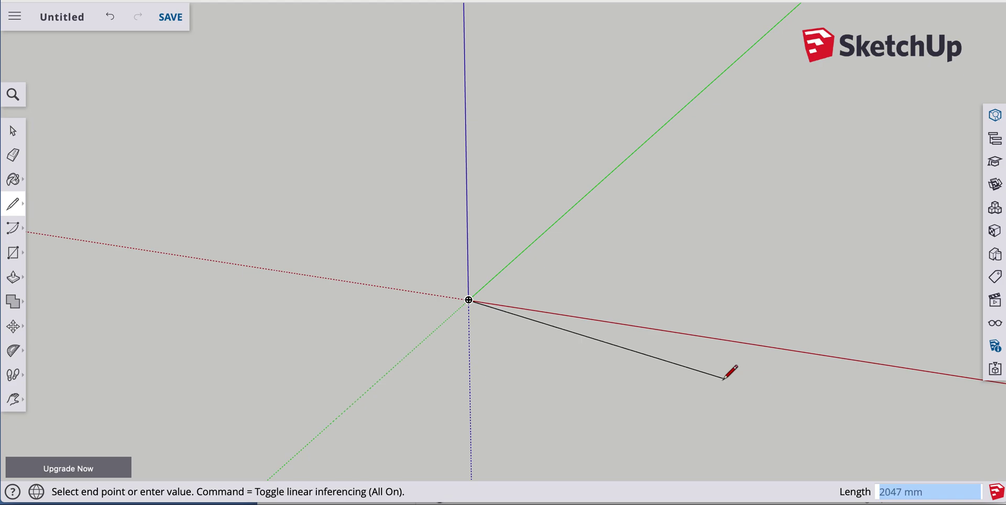
key("Escape")
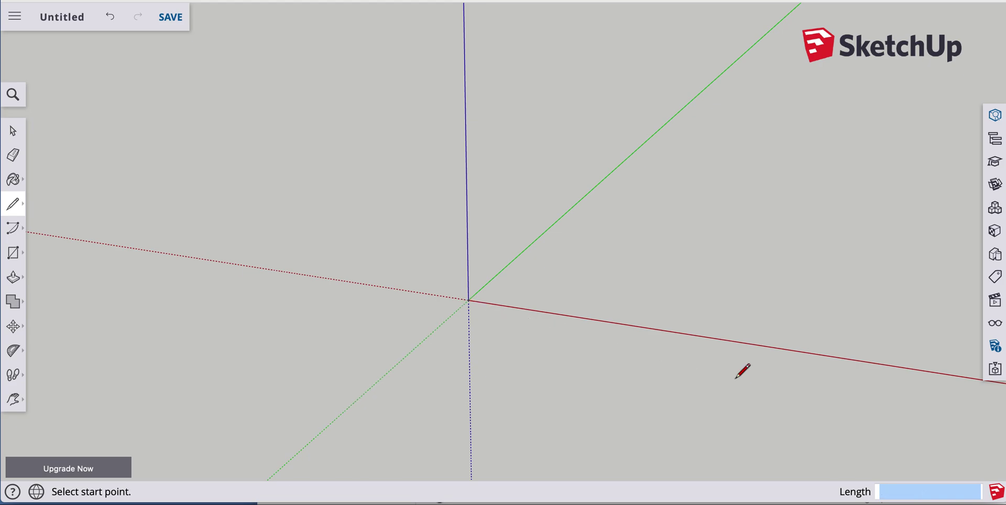
Step: In Model Info, set length and angle precision to 0.000 and angle snapping to 5°
left_click(995, 347)
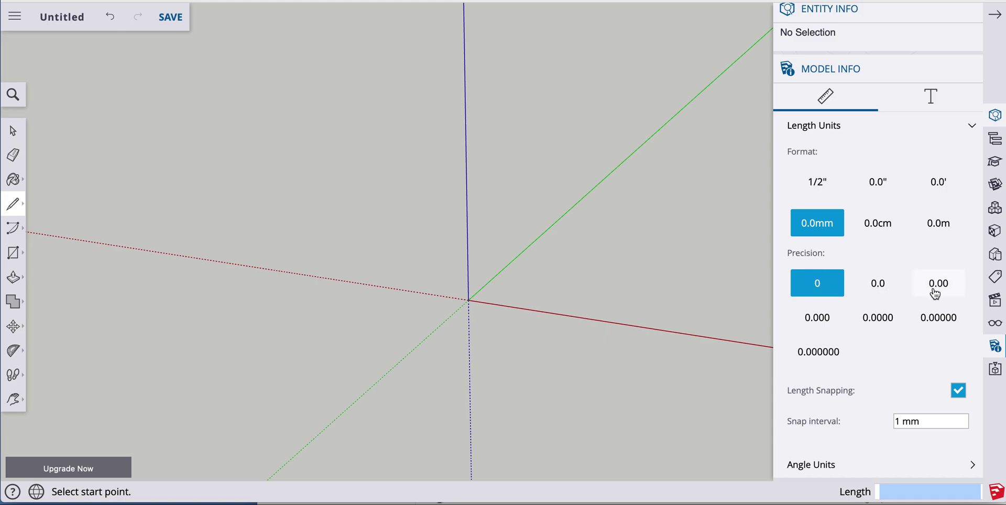
left_click(818, 323)
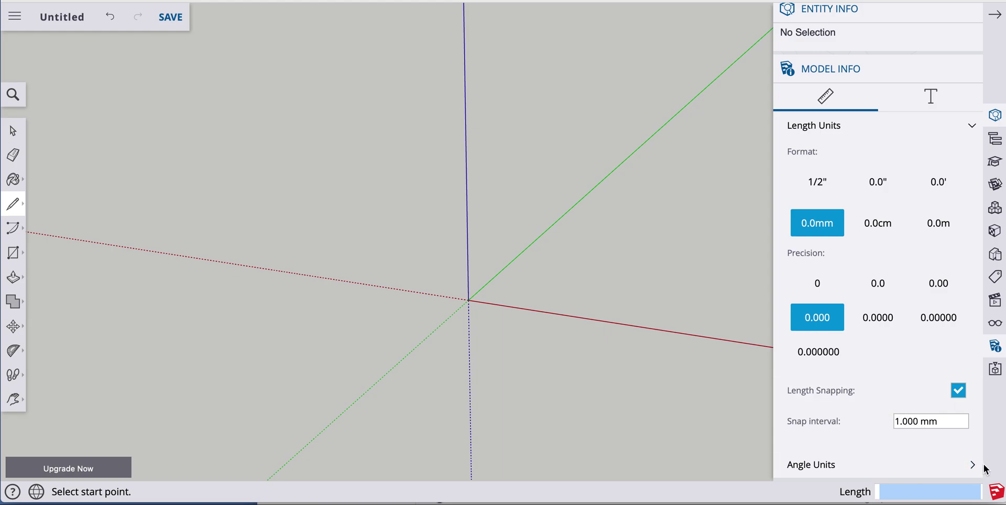
left_click(900, 452)
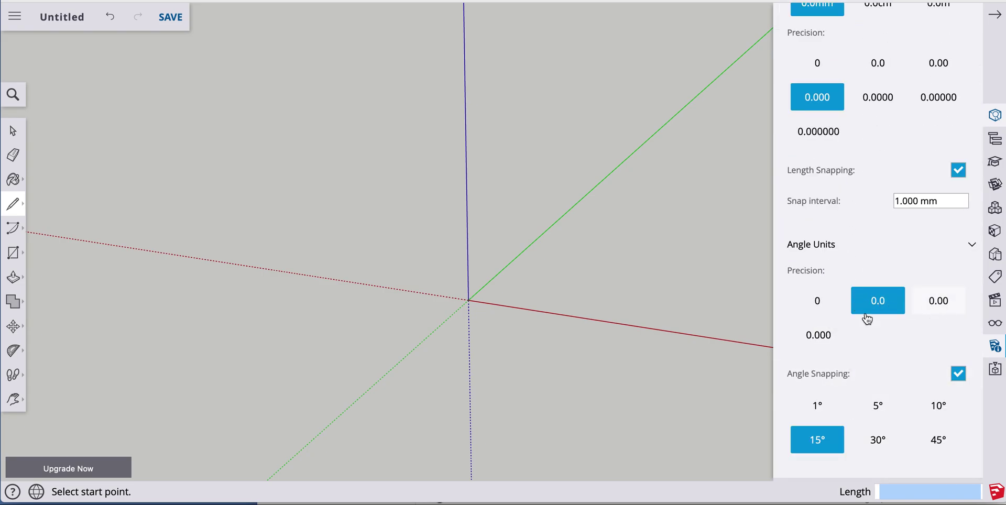
left_click(814, 342)
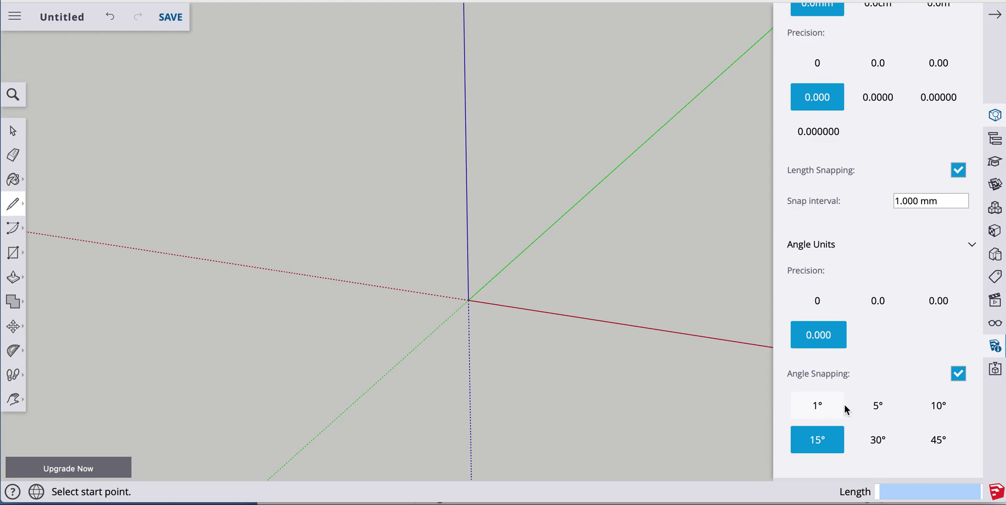
left_click(878, 409)
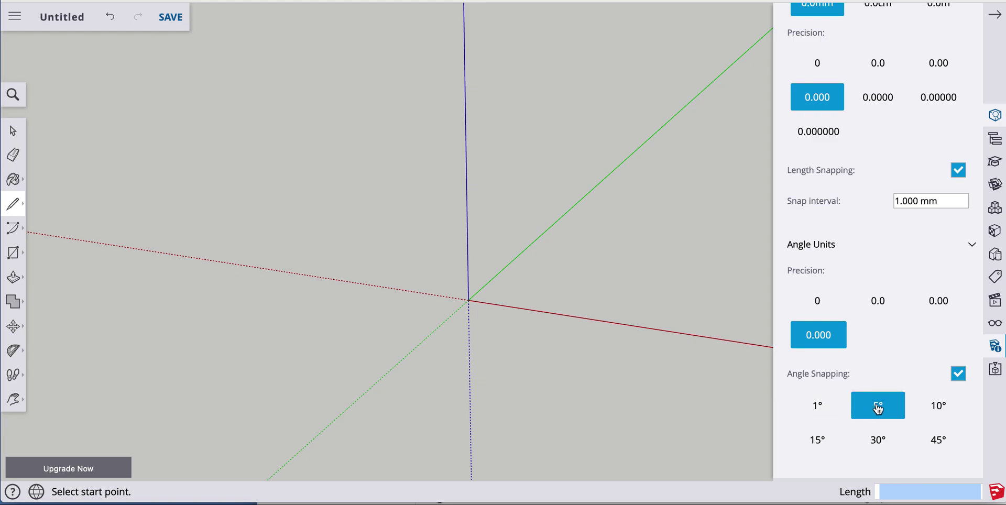
scroll(943, 268, "up", 5)
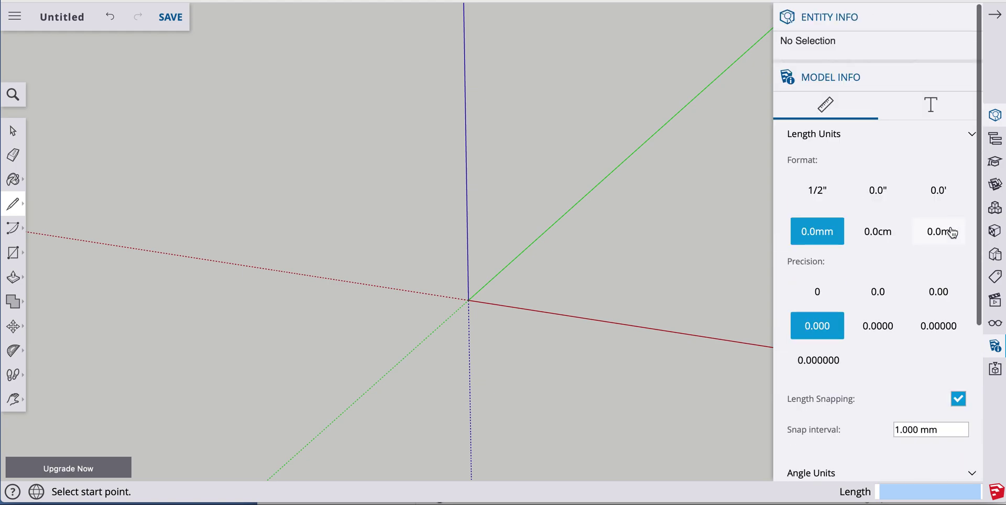
left_click(994, 18)
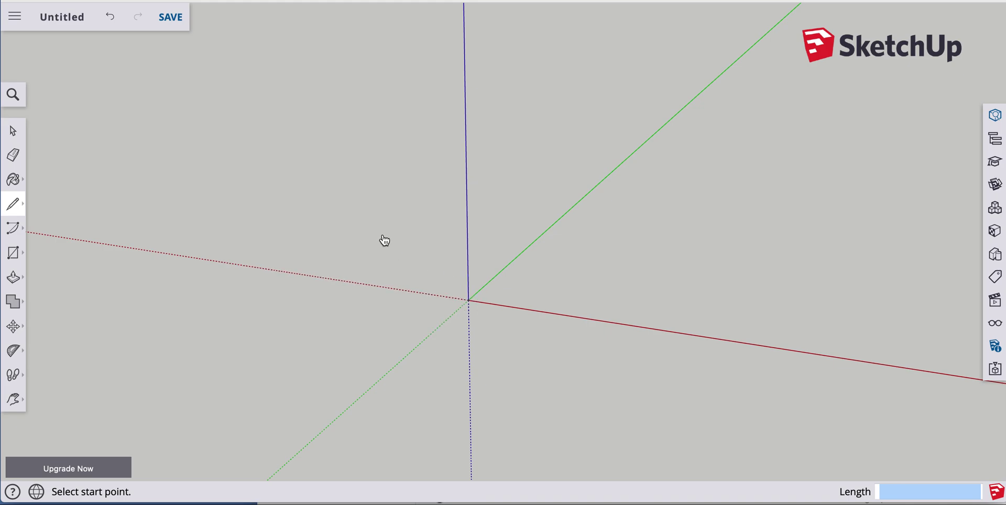
Step: Draw a 100 mm line from the origin along the red axis
key("space")
key("l")
left_click(468, 299)
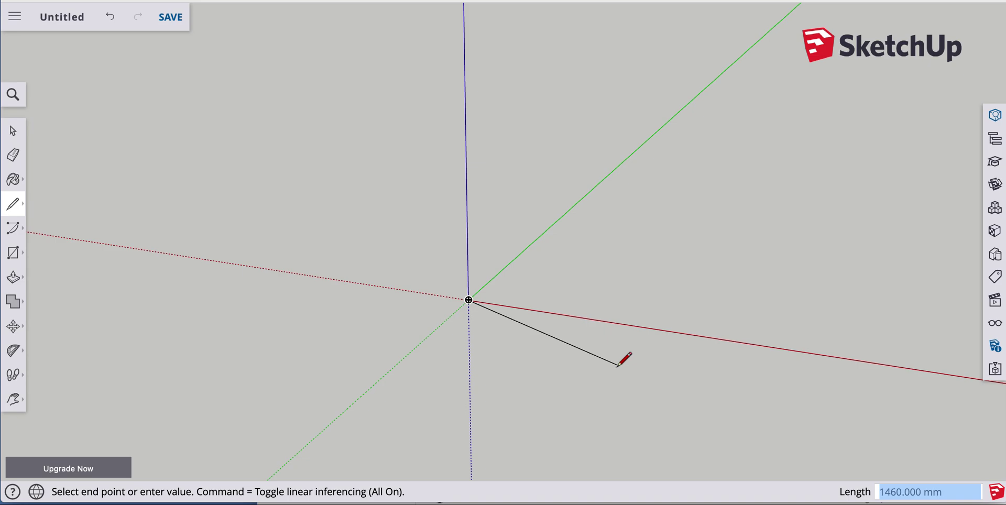
type("100.00")
key("Return")
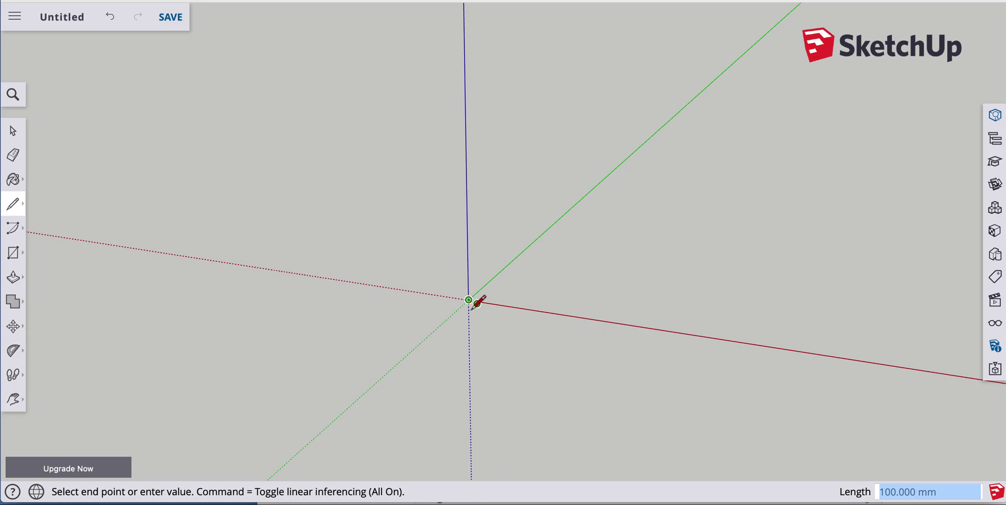
key("Escape")
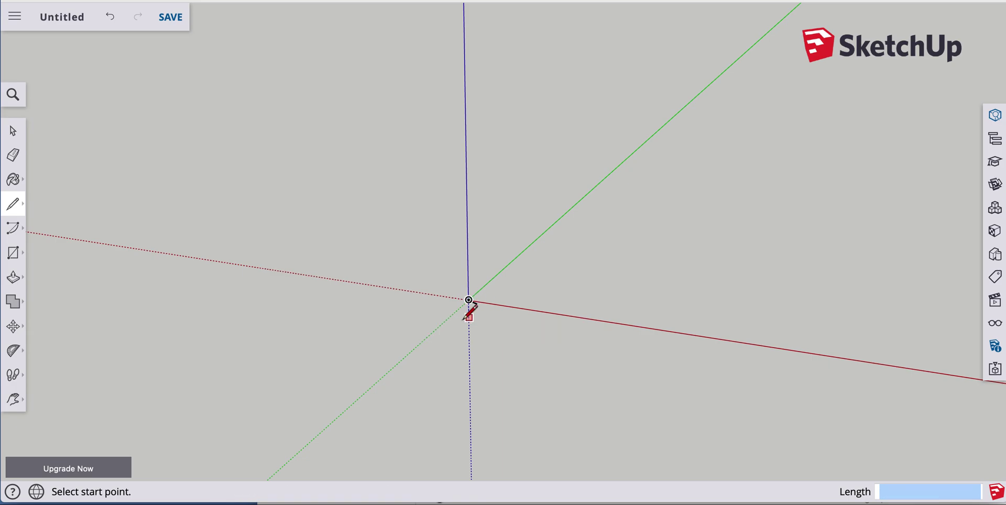
Step: Zoom in on the origin until the new 100 mm edge is clearly visible
scroll(469, 315, "up", 3)
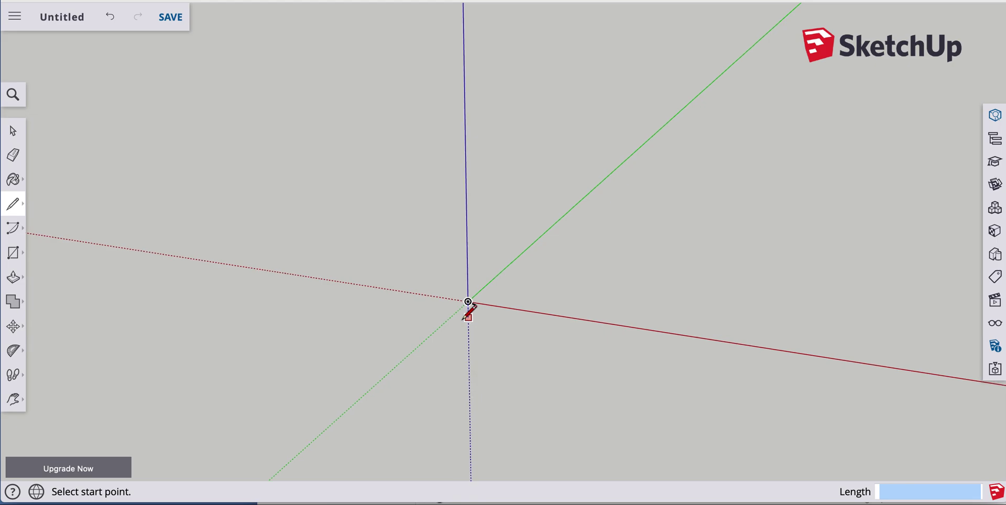
scroll(463, 319, "up", 5)
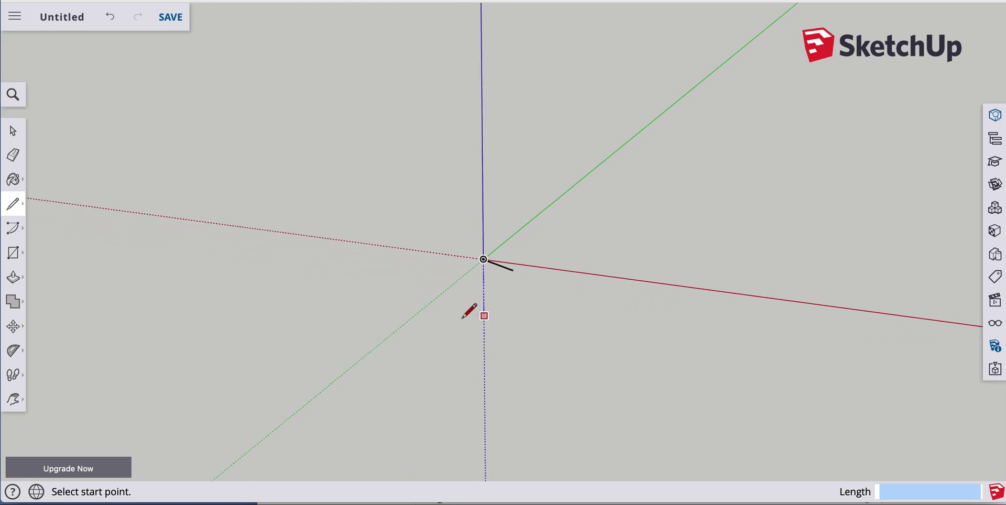
scroll(484, 294, "up", 3)
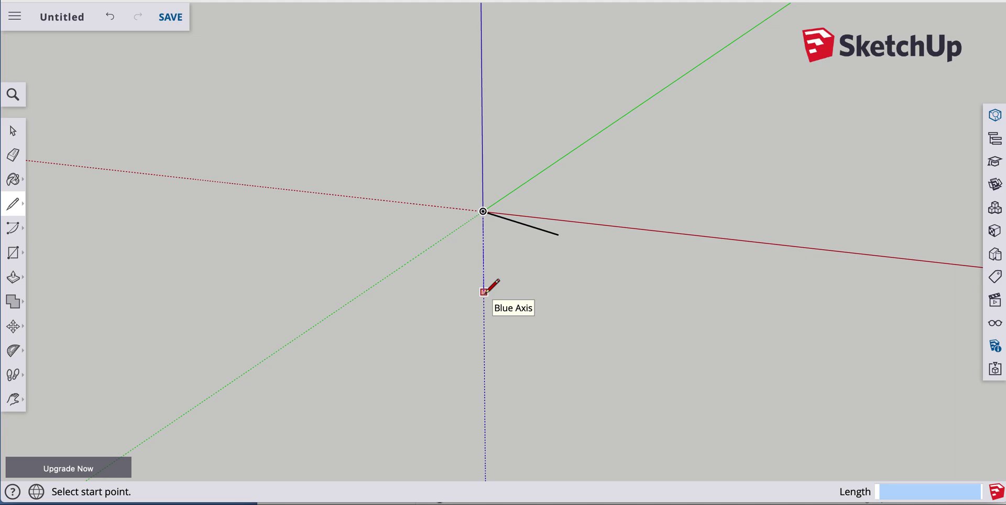
scroll(514, 265, "up", 2)
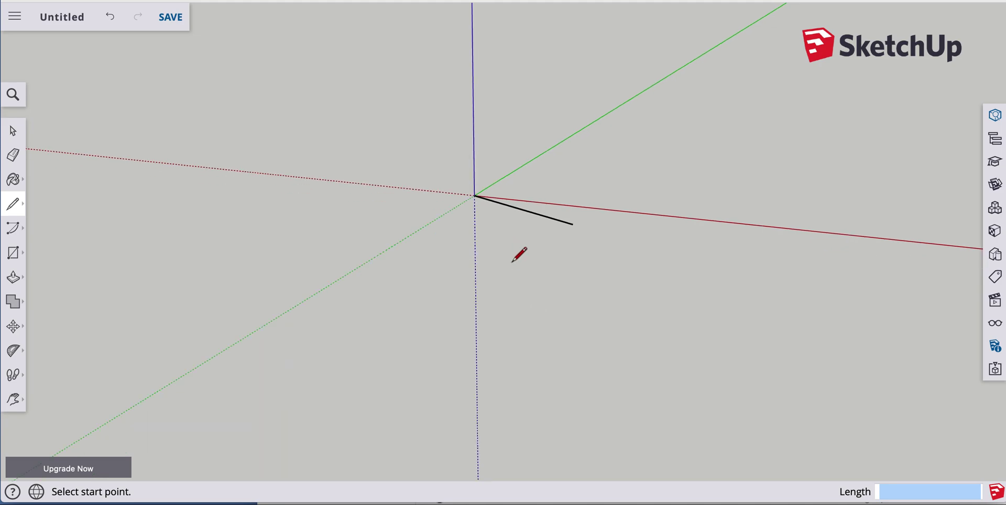
scroll(511, 260, "up", 2)
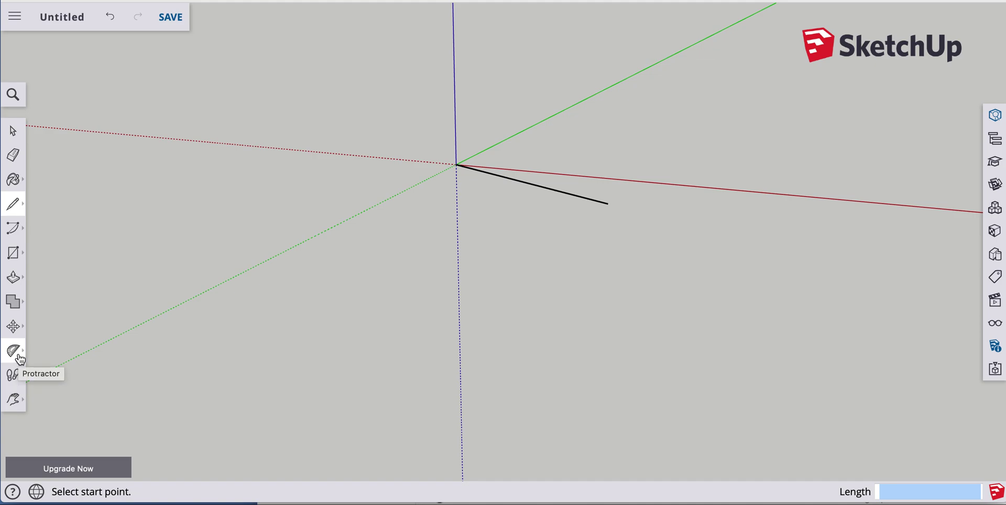
Step: Choose the Protractor tool from the Tape Measure flyout in the left toolbar
left_click(20, 358)
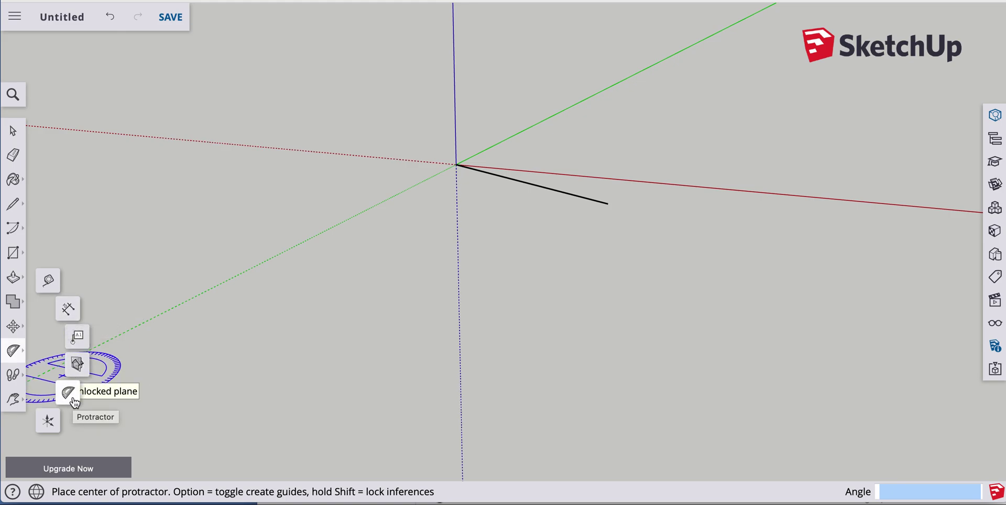
left_click(68, 394)
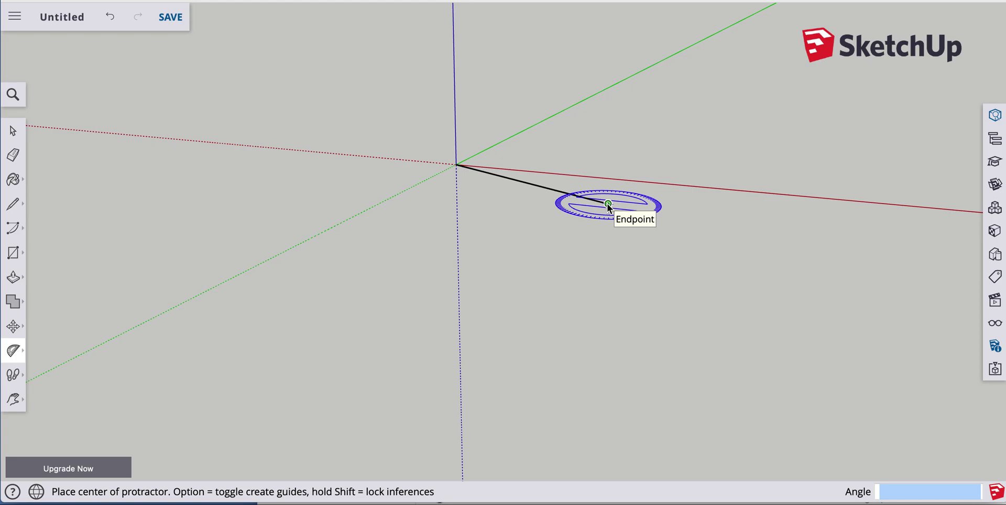
Step: Place a 60° protractor guide at the first edge's far endpoint, measured from that edge
left_click(608, 204)
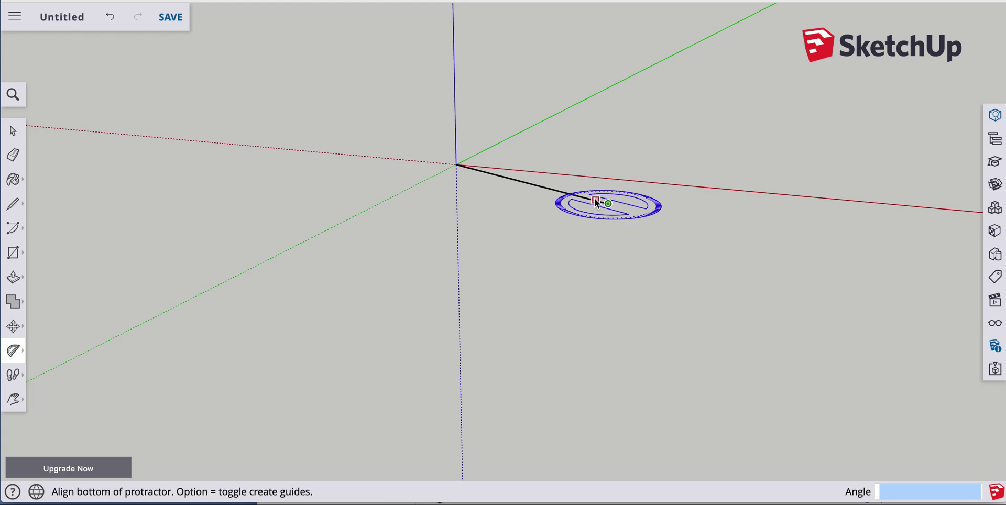
left_click(525, 182)
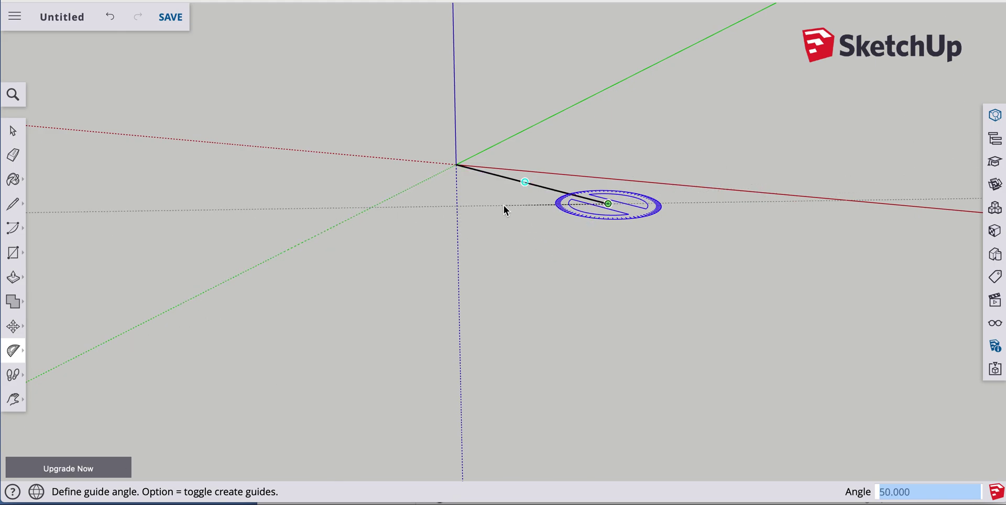
type("60.0")
key("Return")
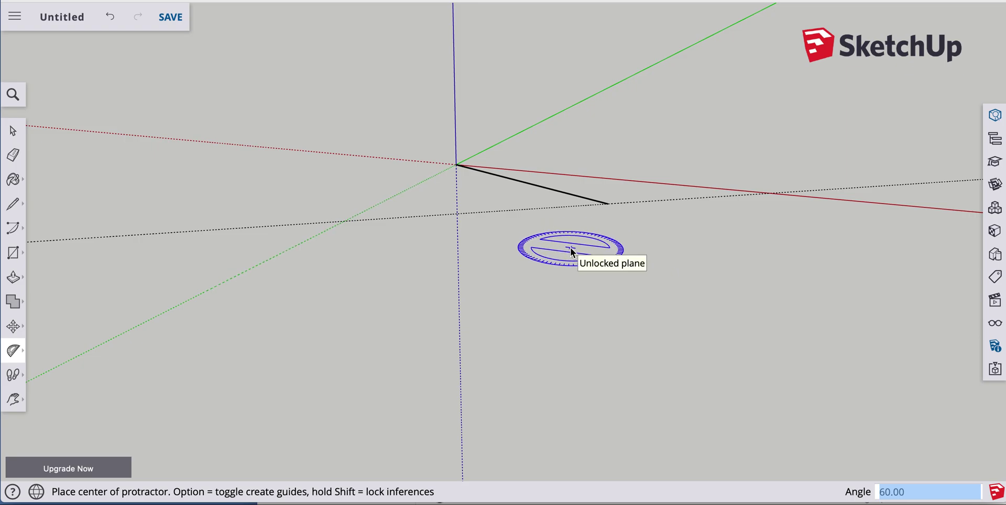
scroll(570, 247, "down", 1)
scroll(570, 247, "up", 4)
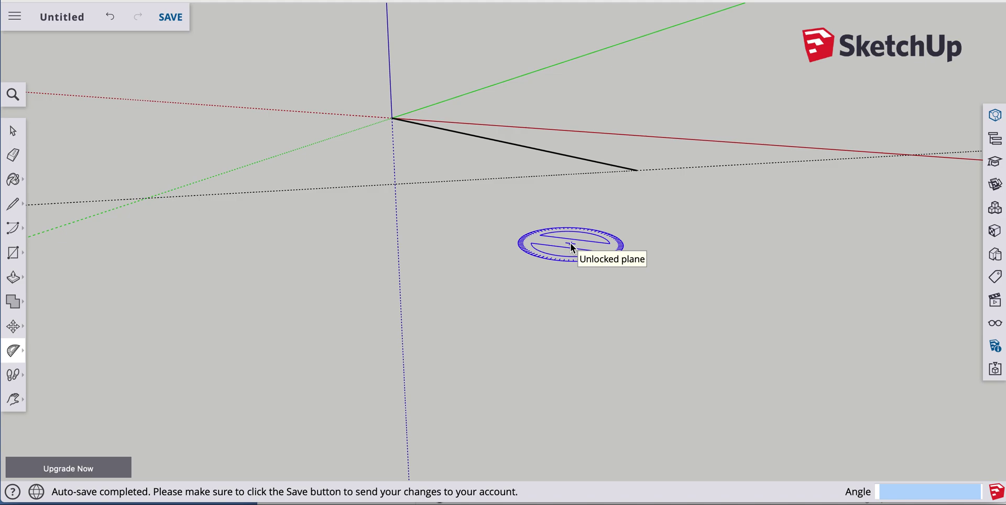
key("l")
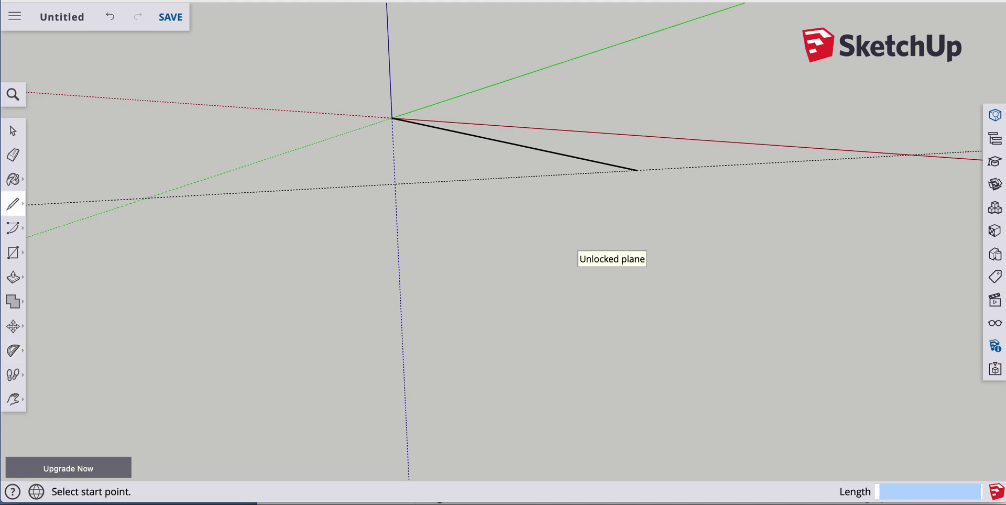
Step: Draw a 100 mm second edge from the first edge's end along the 60° guide
left_click(637, 170)
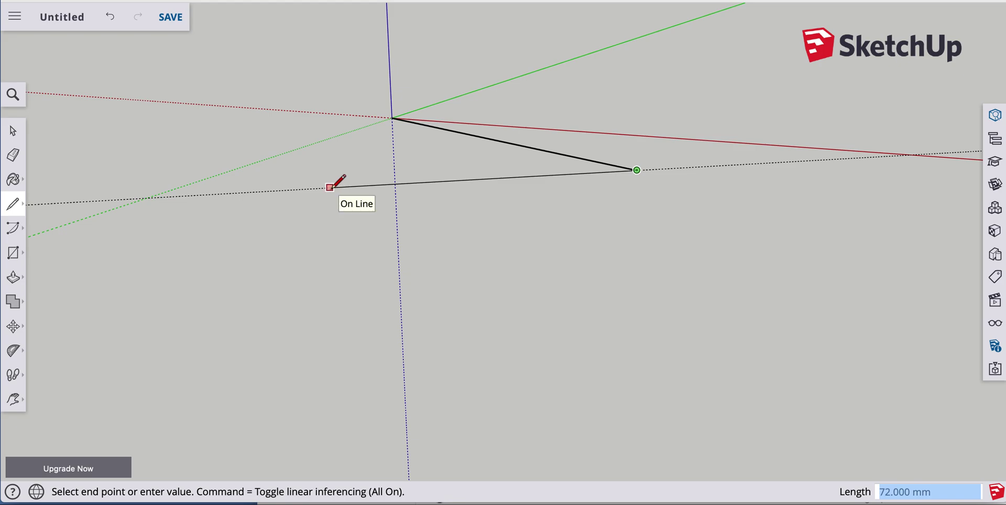
type("100.00")
key("Return")
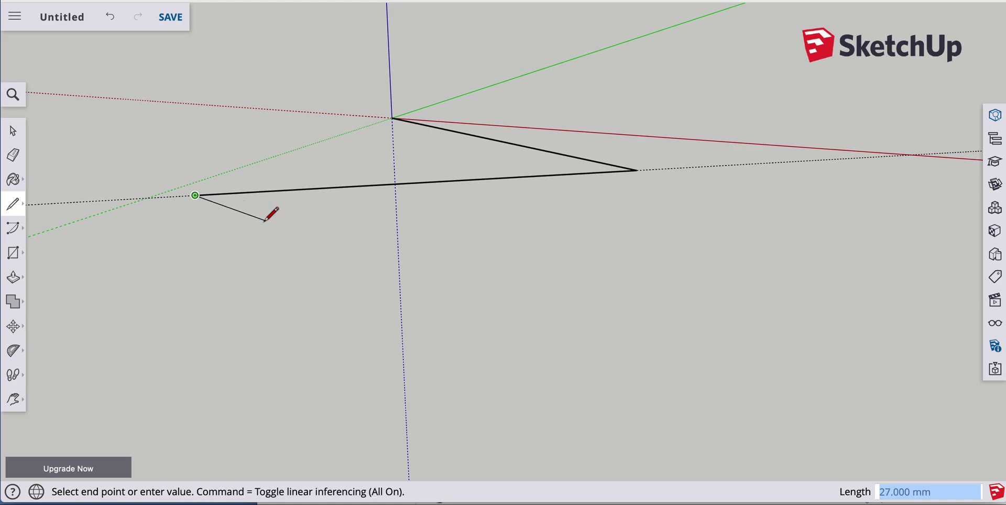
key("o")
mouse_move(265, 225)
left_mouse_down()
mouse_move(360, 321)
mouse_move(485, 382)
mouse_move(534, 256)
mouse_move(423, 317)
mouse_move(312, 418)
mouse_move(420, 392)
mouse_move(338, 379)
left_mouse_up()
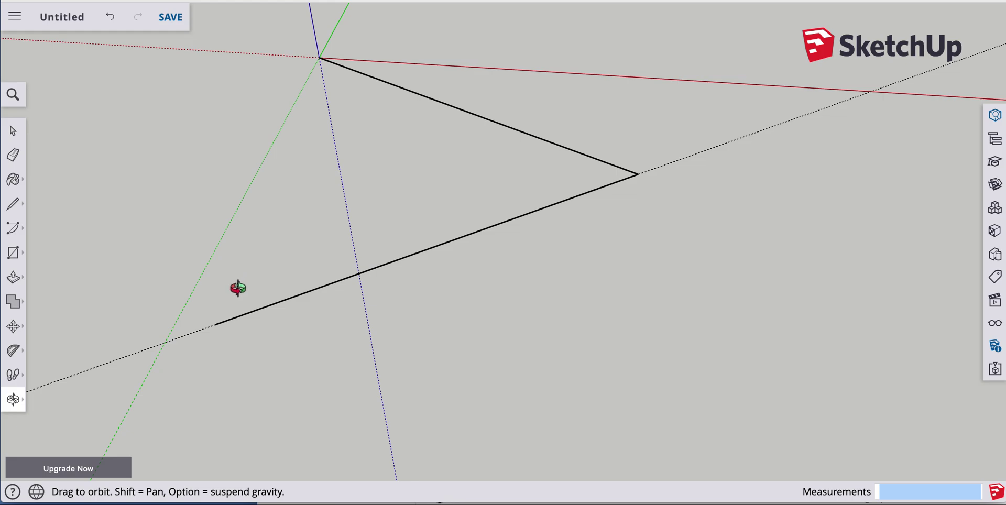
Step: Cancel the pending line and switch to the Protractor tool
key("l")
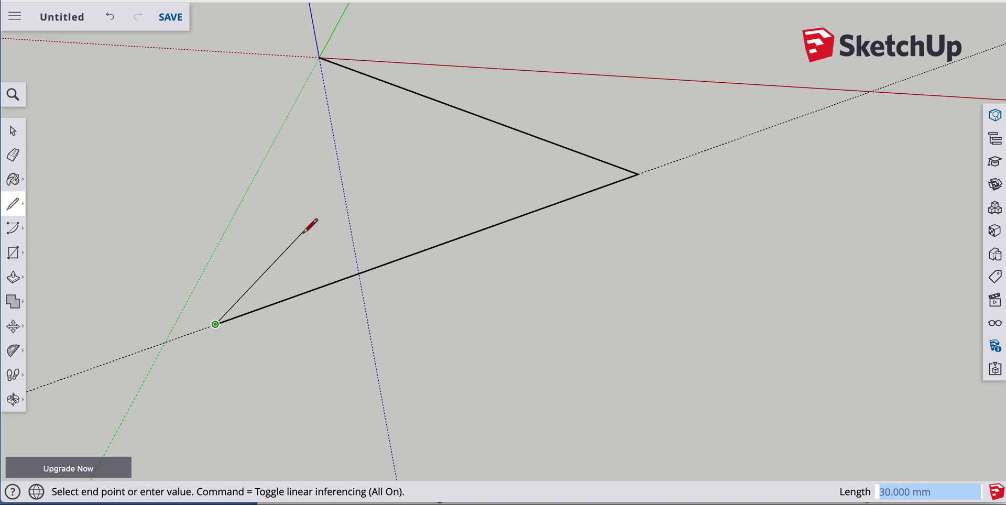
key("Escape")
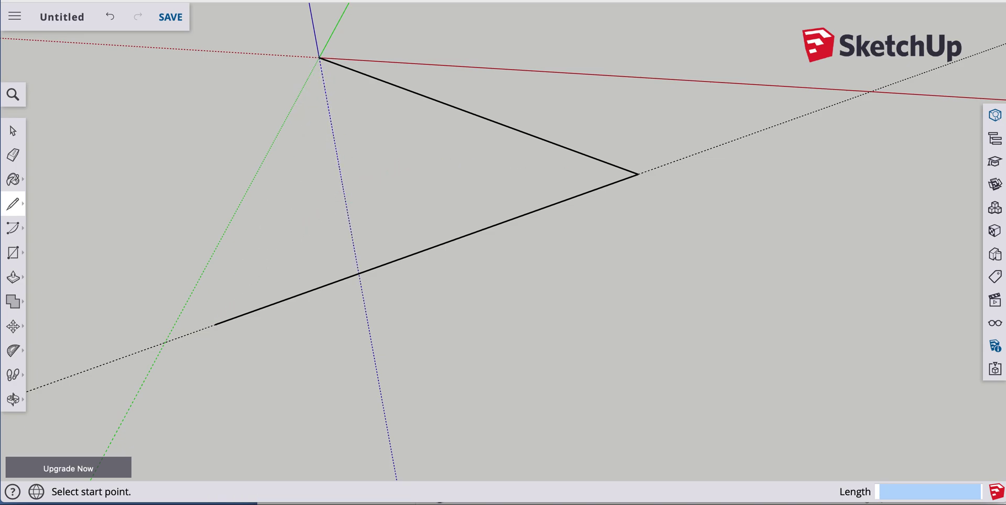
left_click(21, 358)
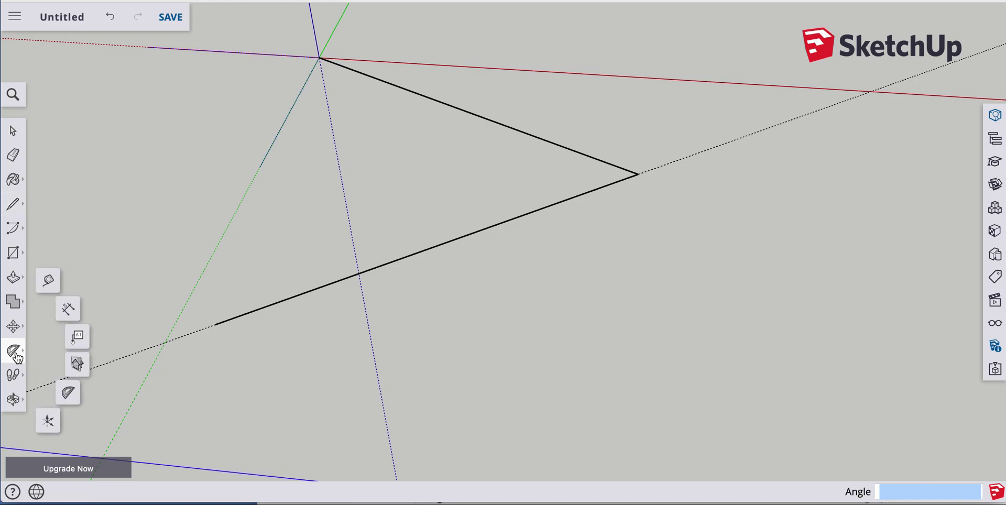
left_click(70, 399)
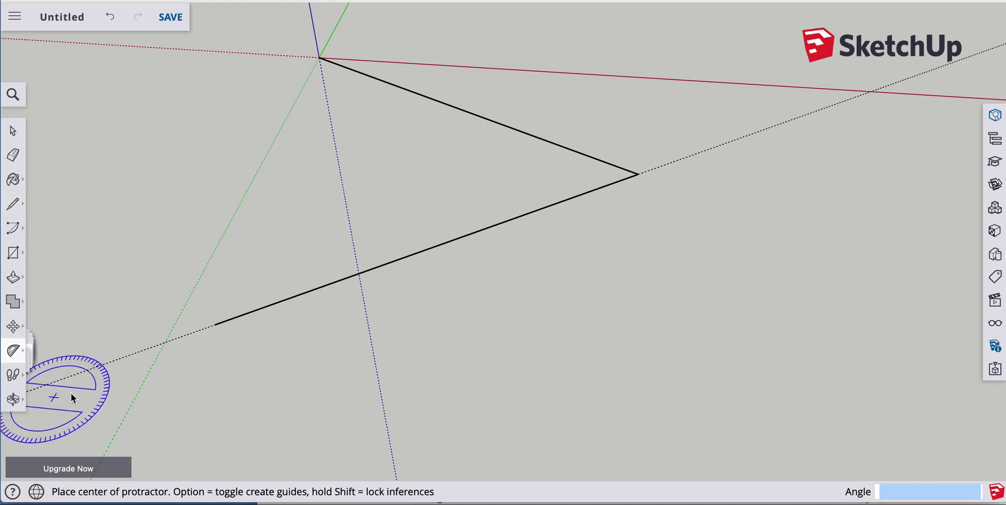
Step: Place a 60° guide at the second edge's free end, measured from that edge
left_click(216, 324)
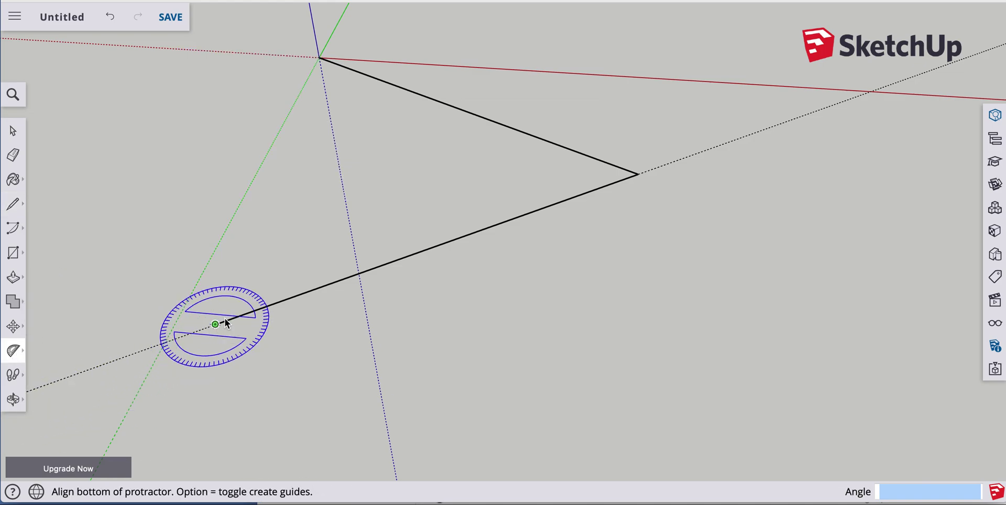
left_click(334, 284)
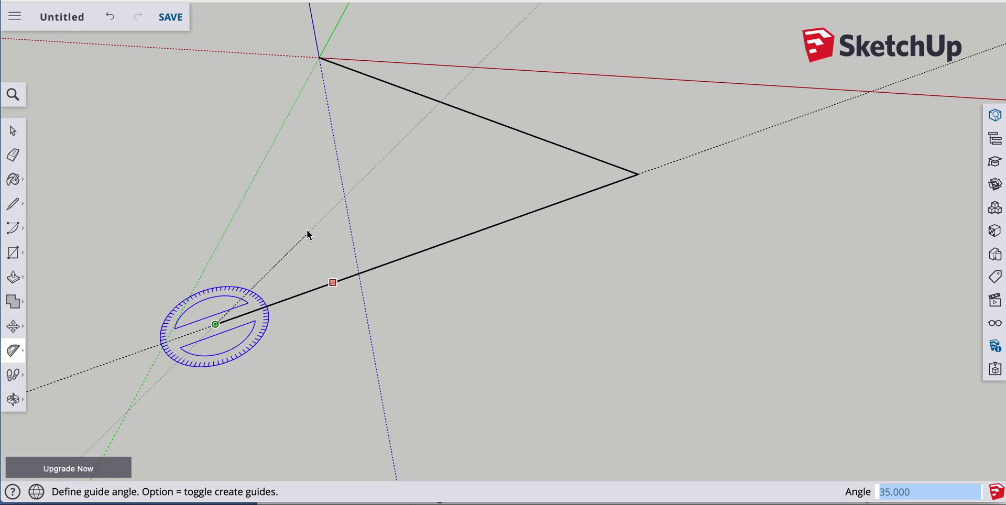
type("60.00")
key("Return")
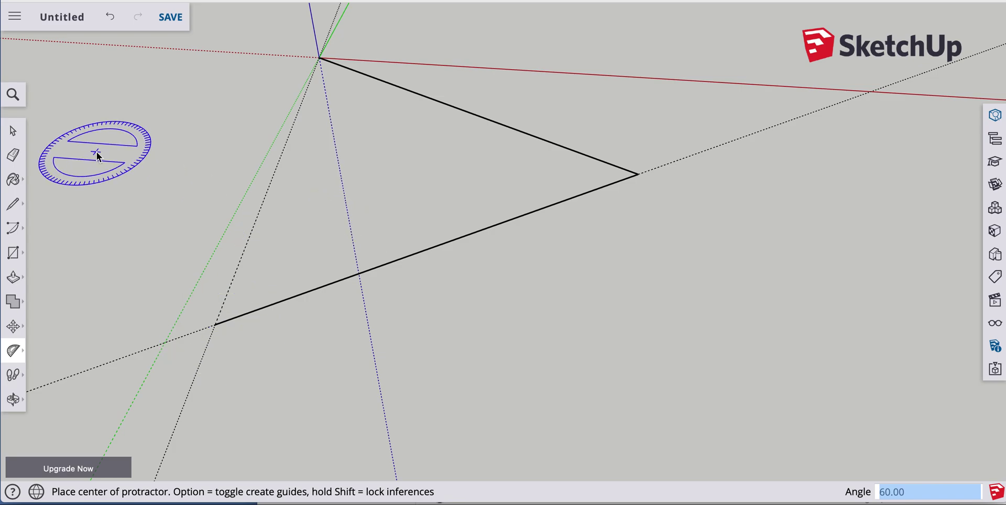
key("l")
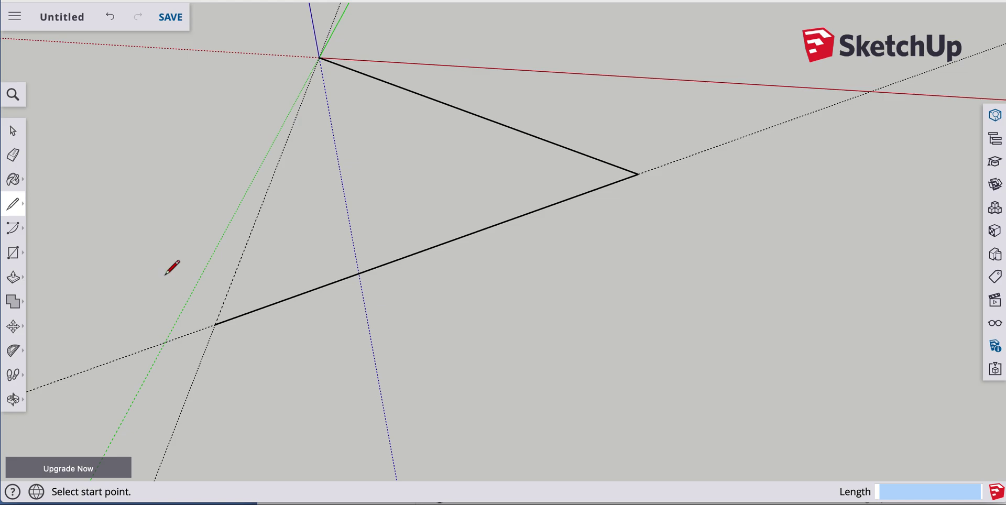
Step: Draw the closing edge from the lower-left endpoint to the top vertex to form the filled triangle
left_click(216, 324)
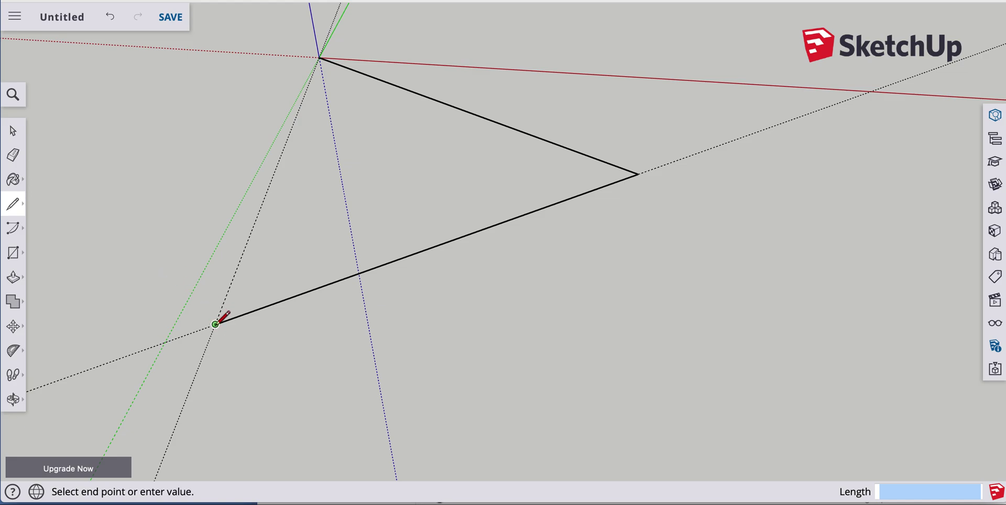
left_click(320, 57)
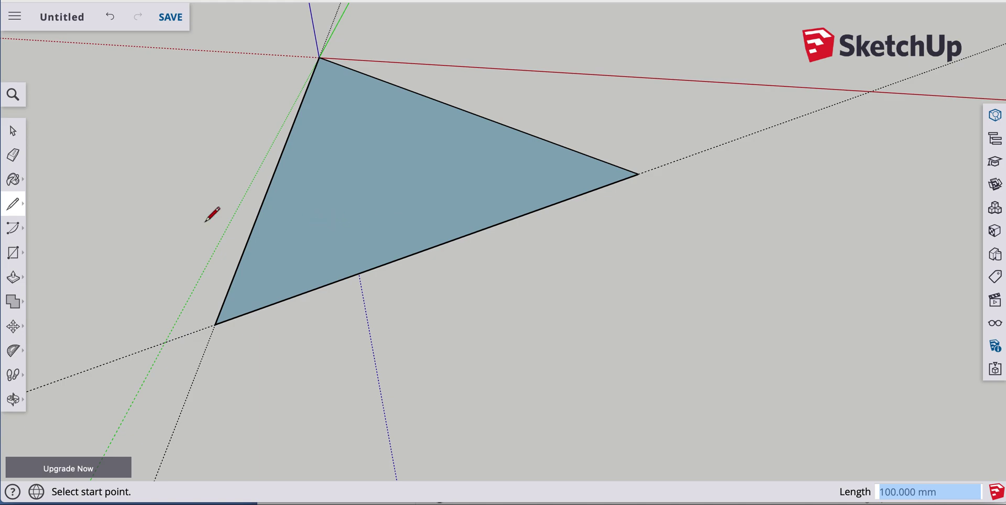
scroll(203, 242, "down", 3)
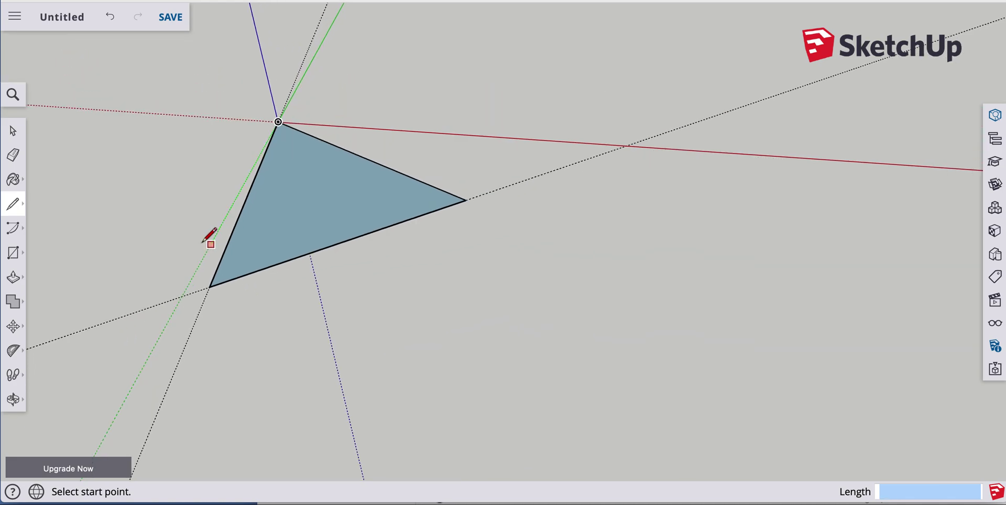
scroll(203, 242, "down", 1)
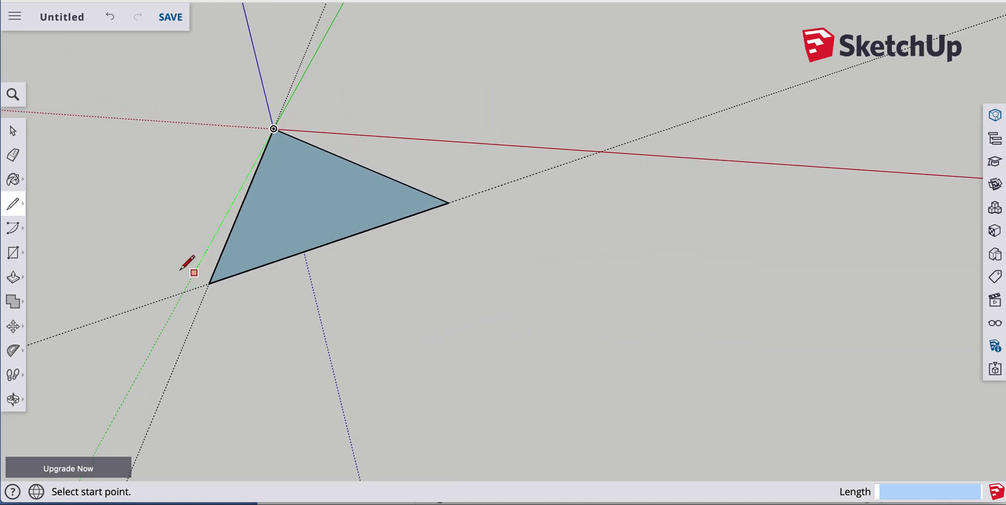
left_click(20, 260)
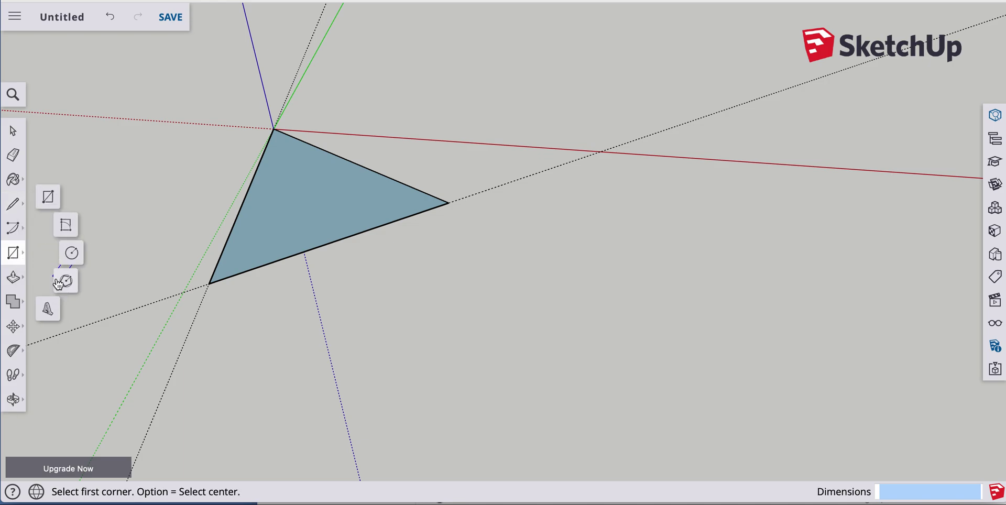
left_click(72, 254)
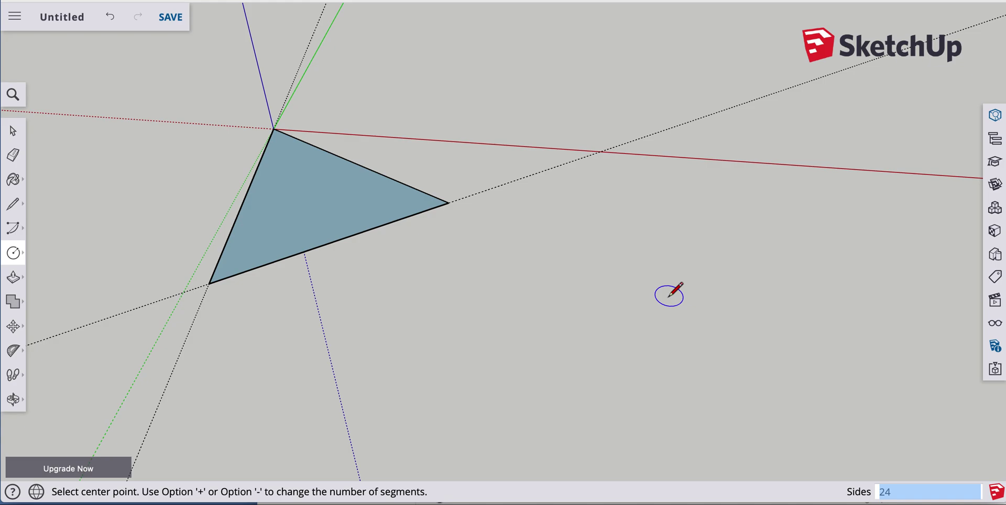
type("5")
key("BackSpace")
type("3")
key("Return")
left_click(664, 301)
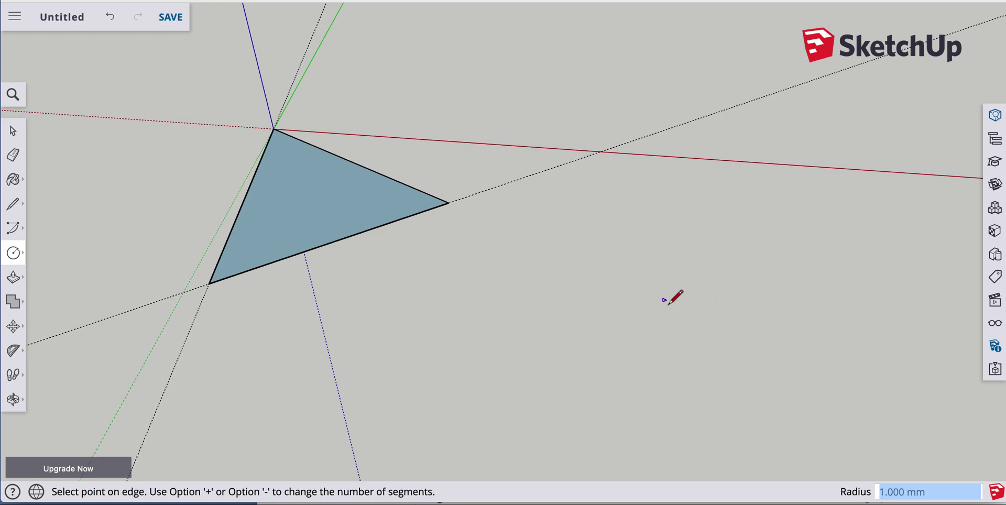
left_click(843, 314)
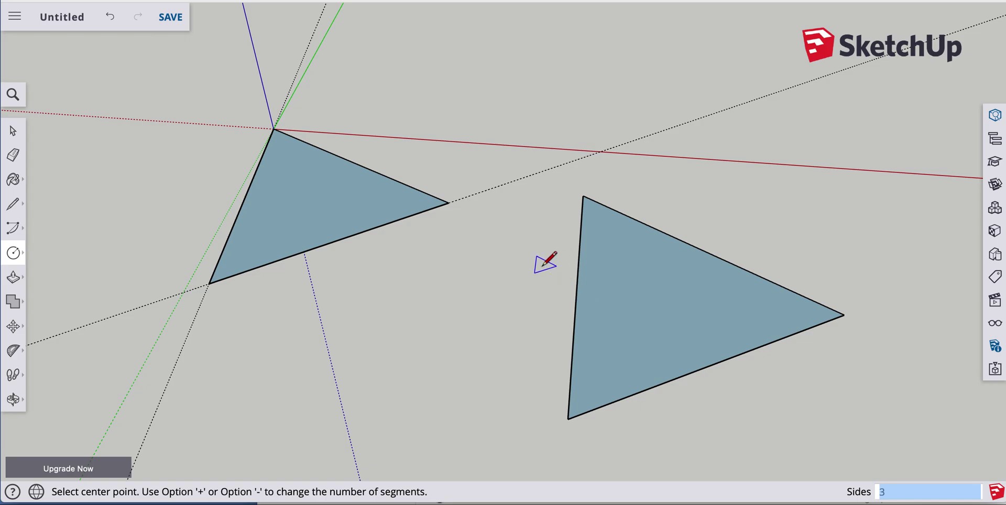
key("space")
left_click_drag(543, 183, 865, 454)
key("Delete")
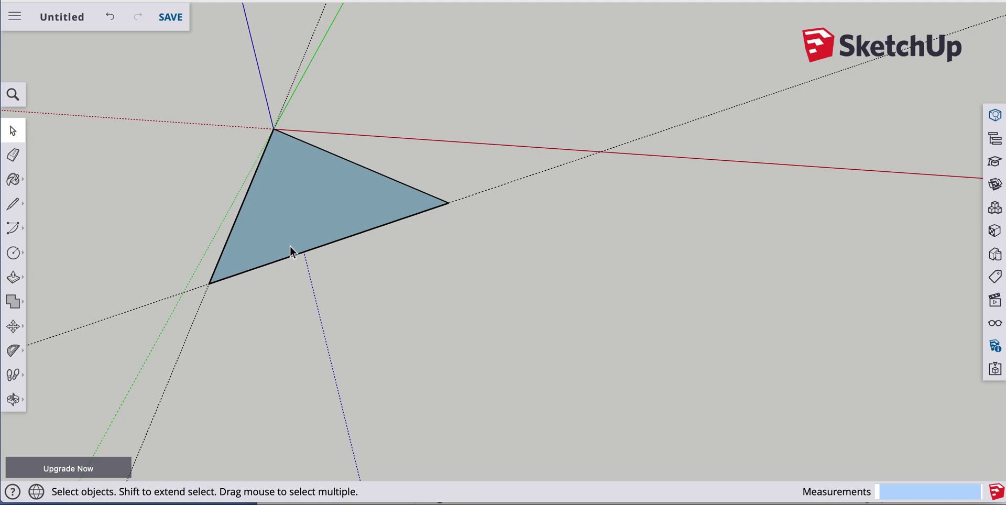